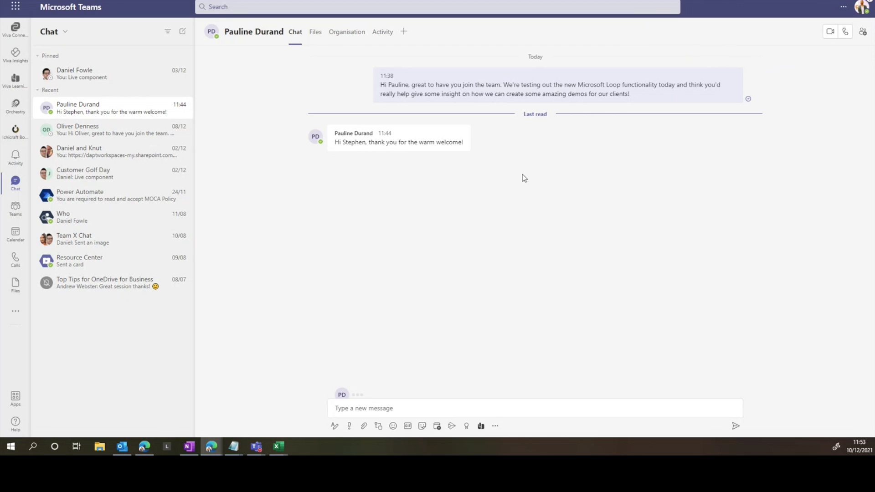
Send a live task list titled "Loop Ideas" in the open chat and check who has access to it
left_click(379, 428)
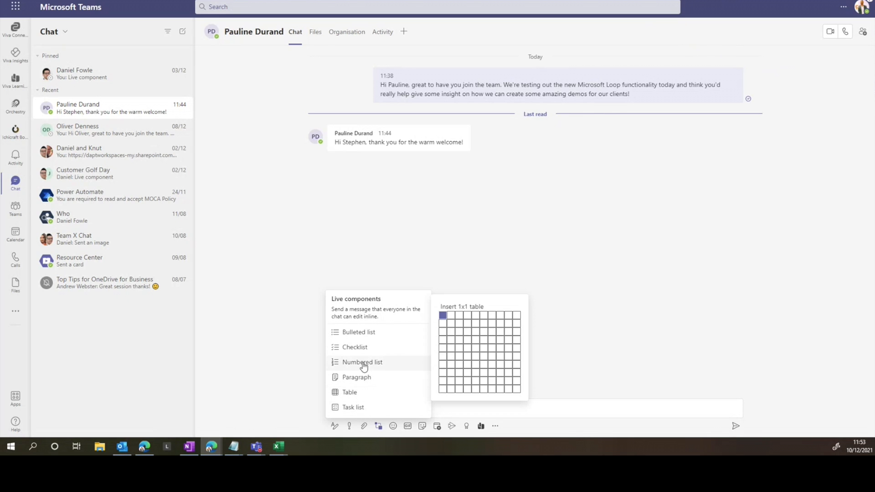
left_click(355, 408)
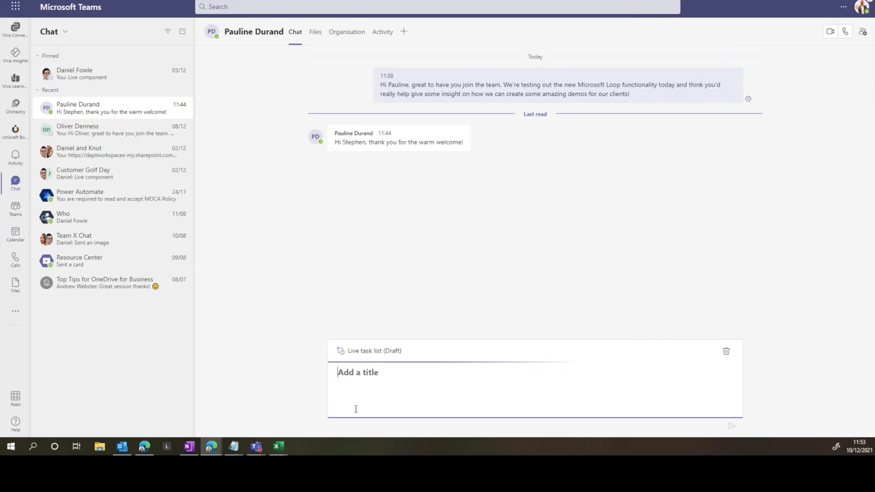
left_click(370, 292)
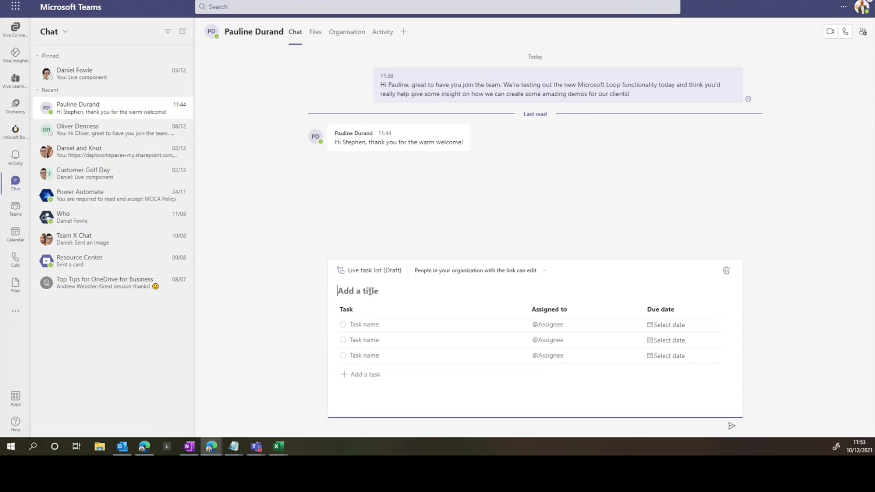
type("Loop Ideas")
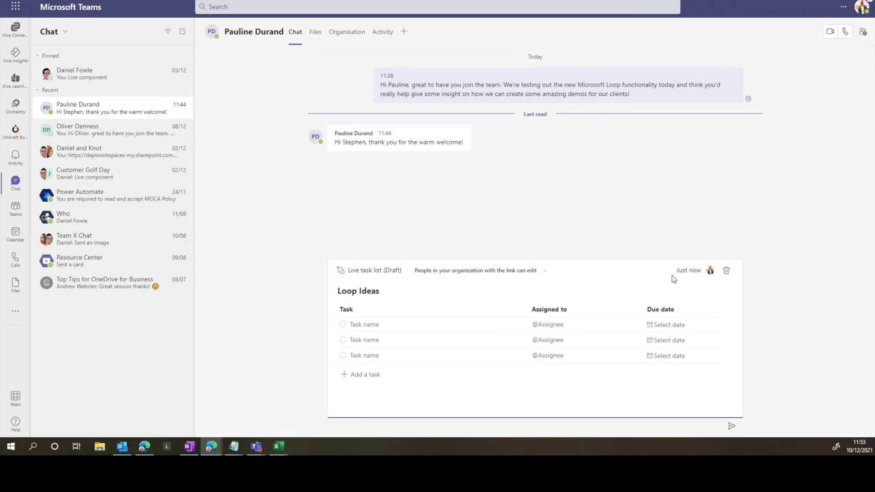
left_click(731, 425)
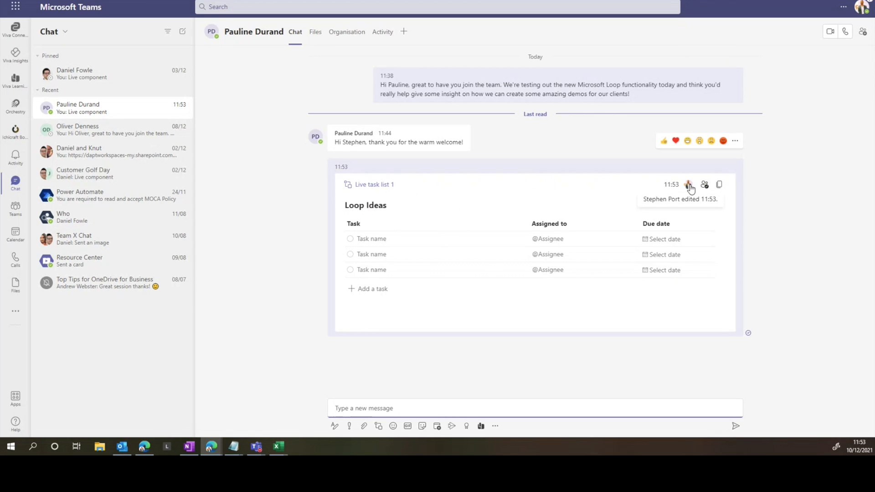
left_click(705, 186)
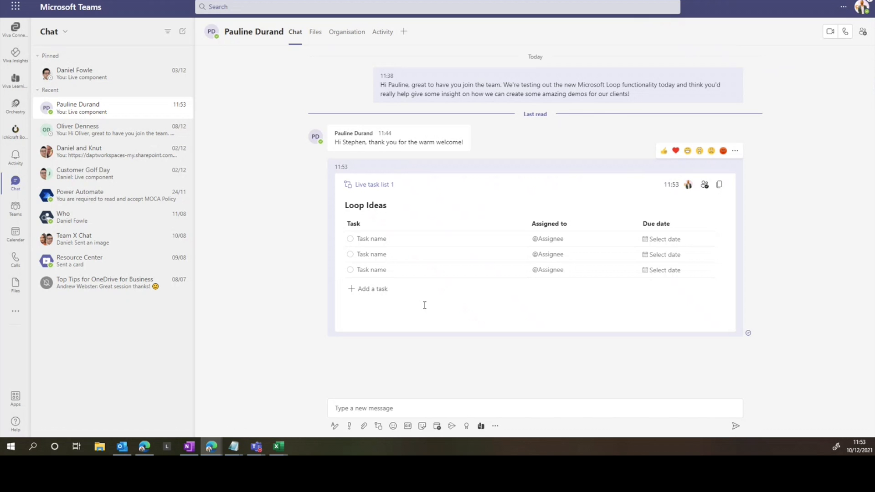
Name the first two entries of the Loop Ideas list "Task1" and "Task2"
left_click(378, 240)
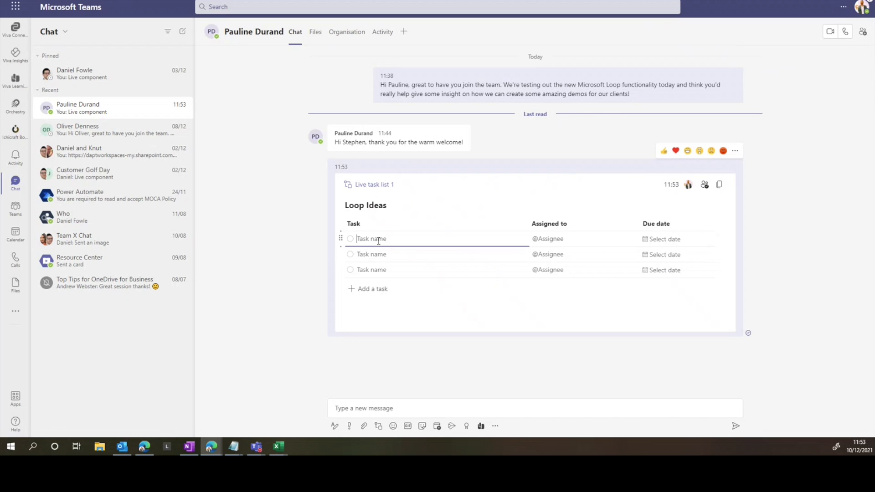
left_click(378, 252)
type("Task1")
left_click(374, 256)
type("Task2")
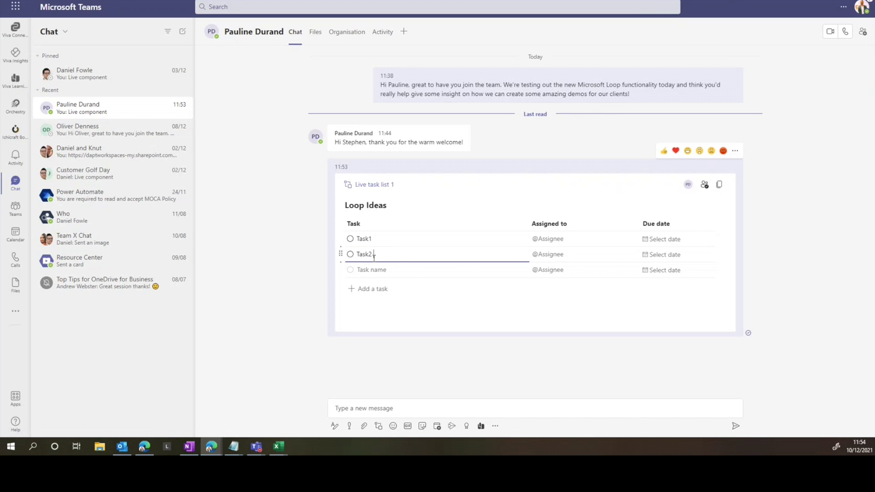
Assign Task1 to the chat partner and set its due date to Friday, 17 December 2021
left_click(551, 242)
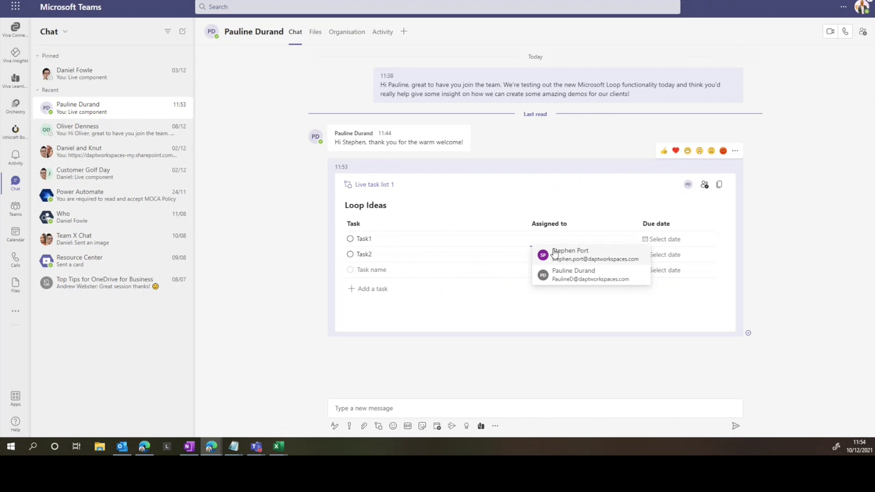
left_click(574, 274)
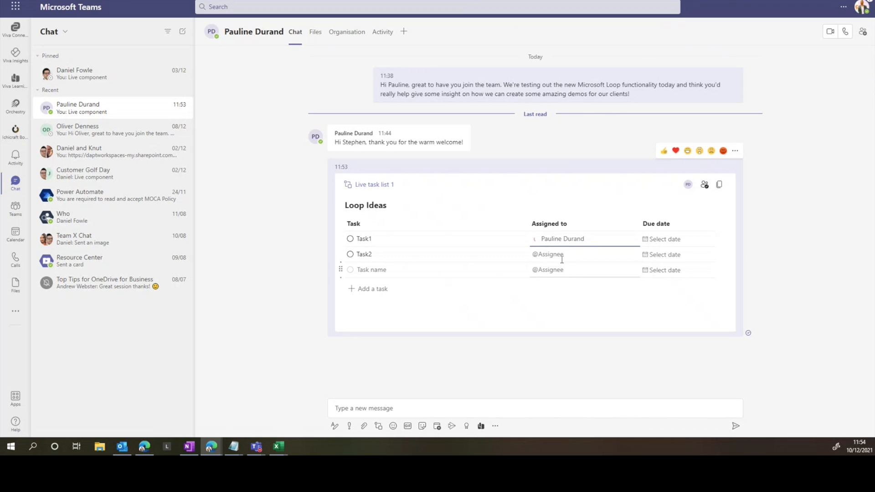
left_click(655, 239)
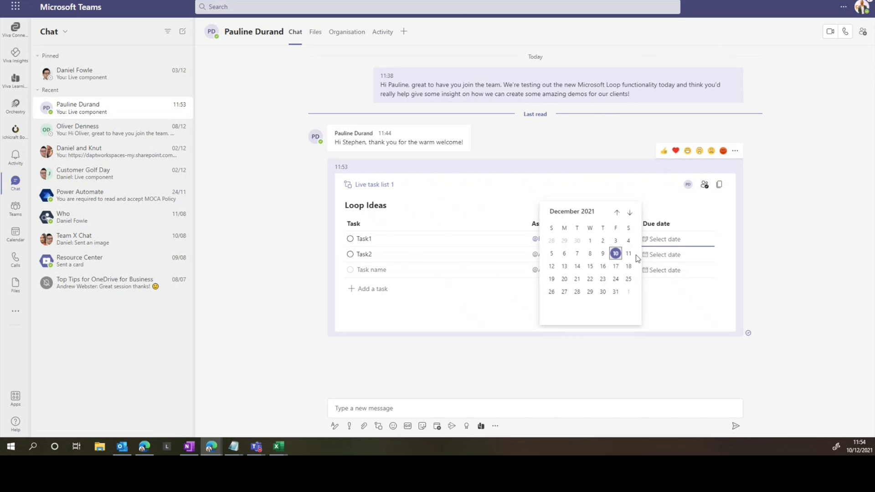
left_click(616, 267)
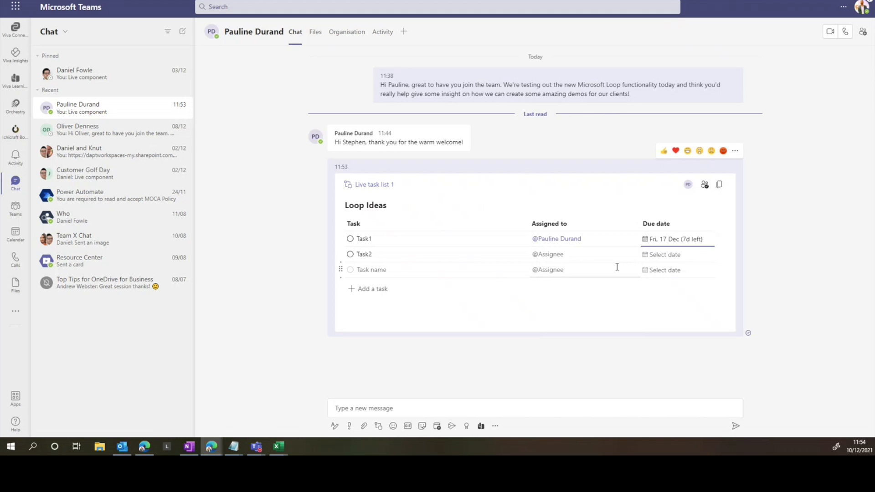
Below the task table, insert a mention of the chat partner followed by "can you complete this task by"
left_click(413, 313)
type("/")
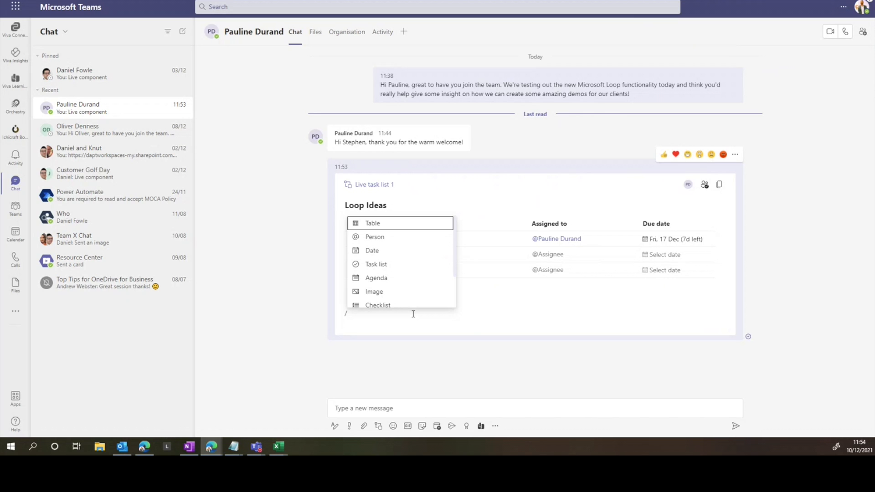
left_click(382, 237)
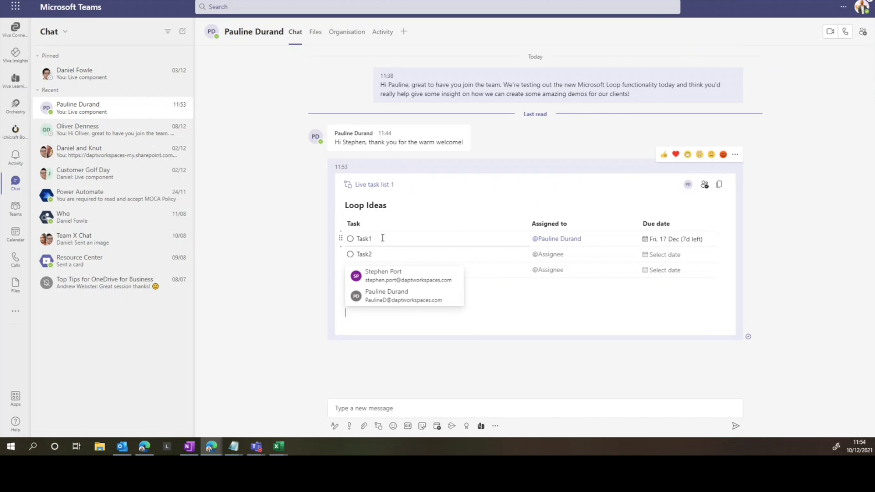
left_click(383, 290)
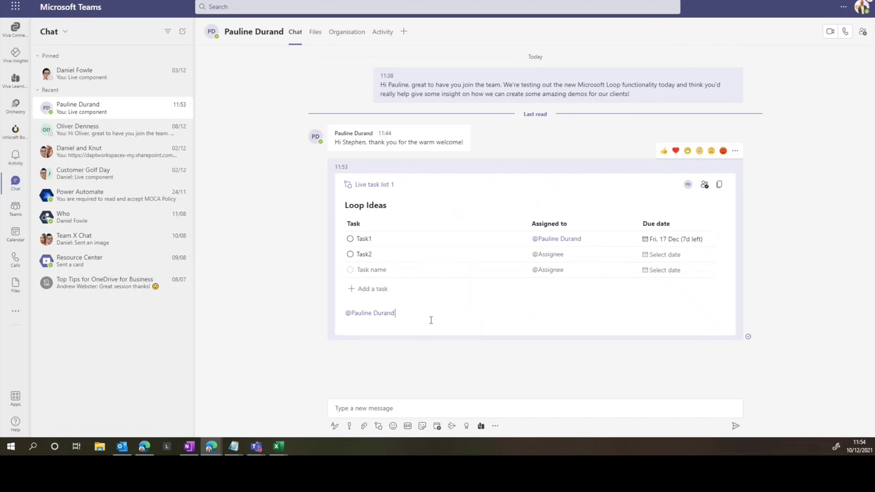
type("can you mak")
key("BackSpace")
key("BackSpace")
key("BackSpace")
key("BackSpace")
type("complete this task by")
key("BackSpace")
Complete the request with an inserted date of Thursday, 16 December 2021 and start a new line below it
type("/")
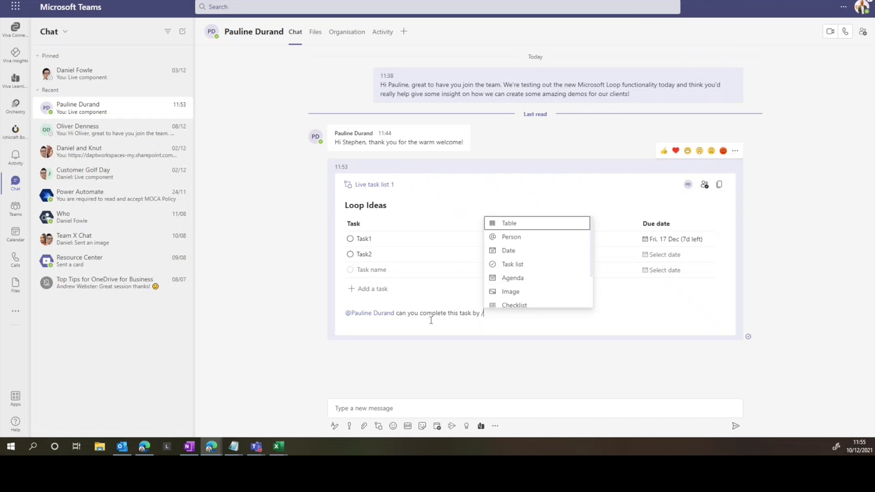
left_click(519, 251)
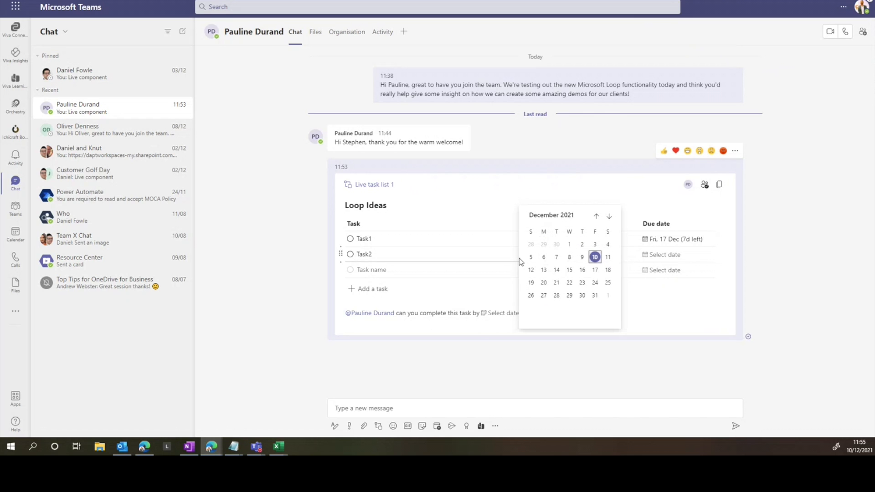
left_click(582, 270)
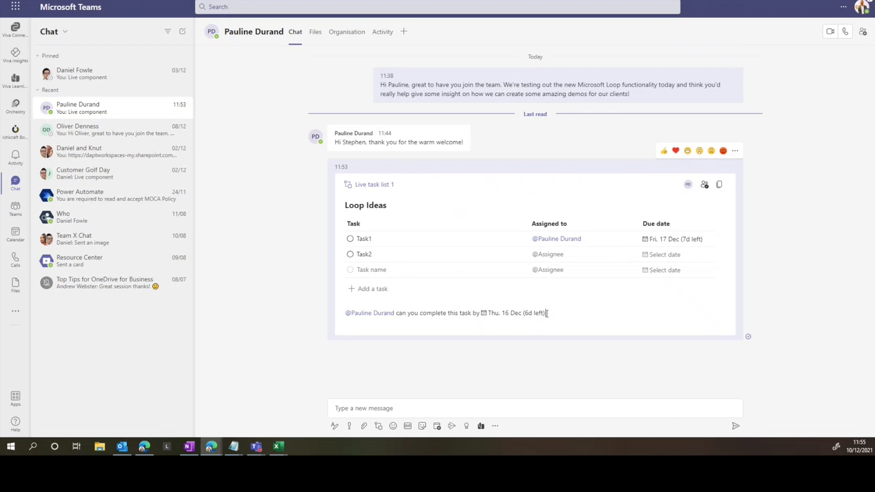
key("Return")
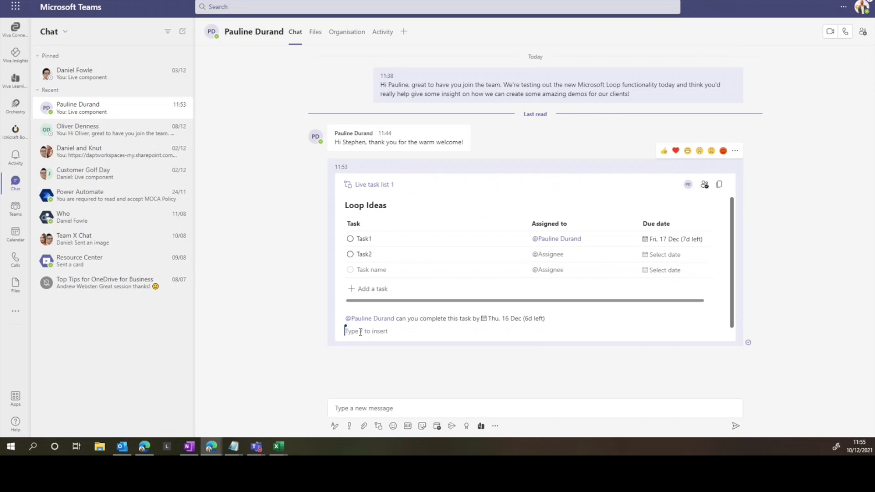
Mark Task1 as completed and move Task2 above it in the list
left_click(349, 238)
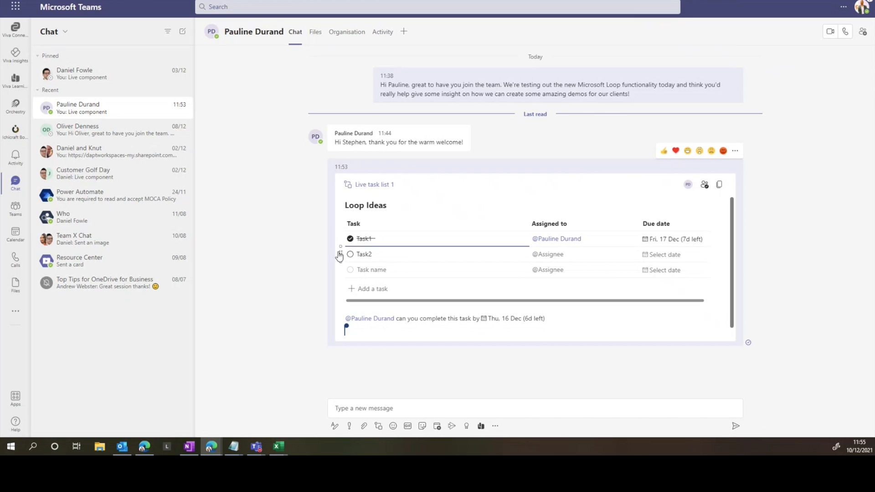
left_click_drag(340, 254, 340, 236)
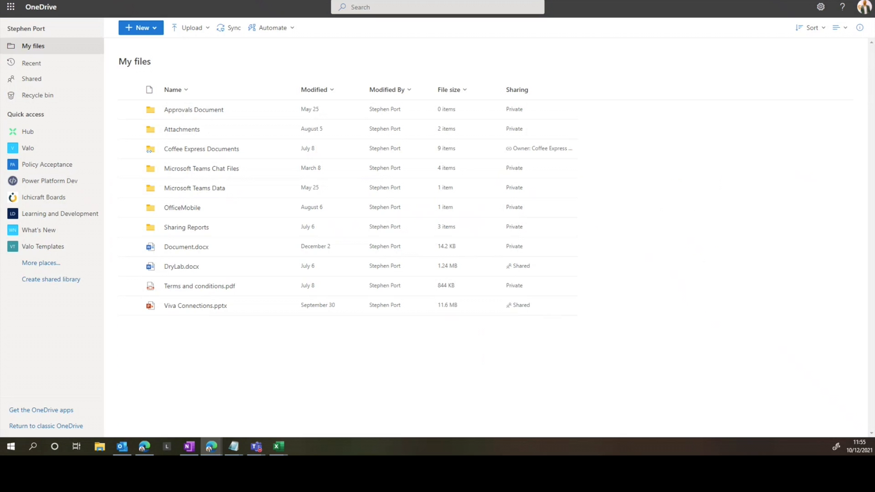
Switch to OneDrive and open "Live task list 1.fluid" from the Microsoft Teams Chat Files folder
left_click(201, 170)
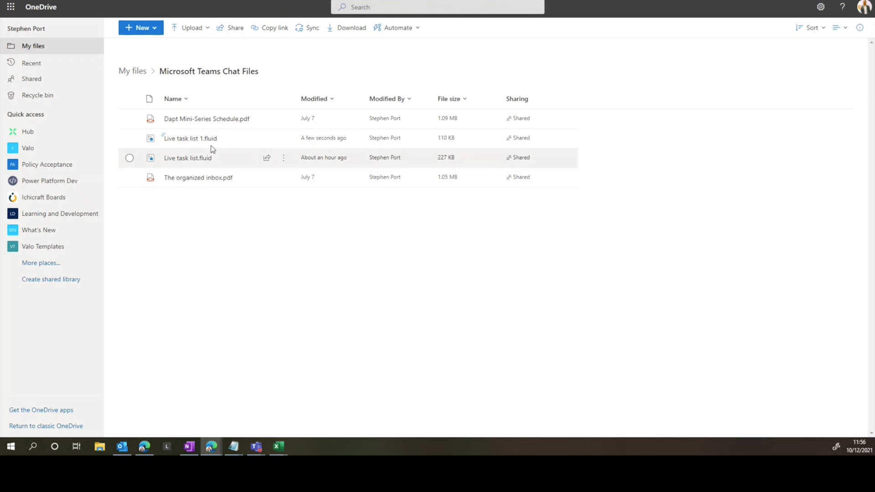
mouse_move(186, 141)
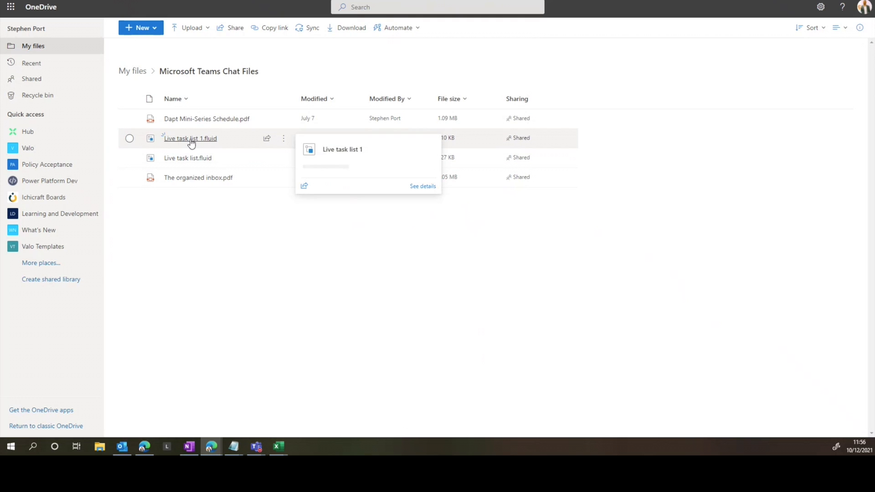
left_click(188, 139)
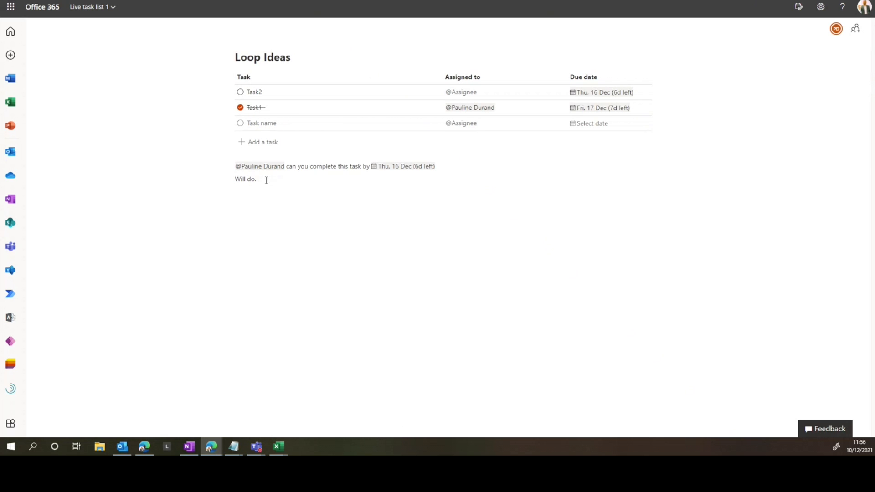
Insert an Agenda component below the notes in the file and check the shared list in the Teams chat
key("Return")
type("/")
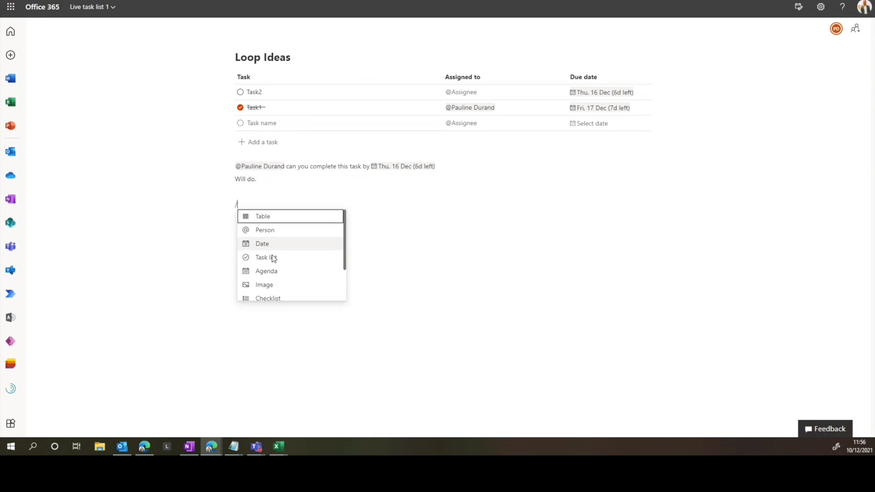
key("BackSpace")
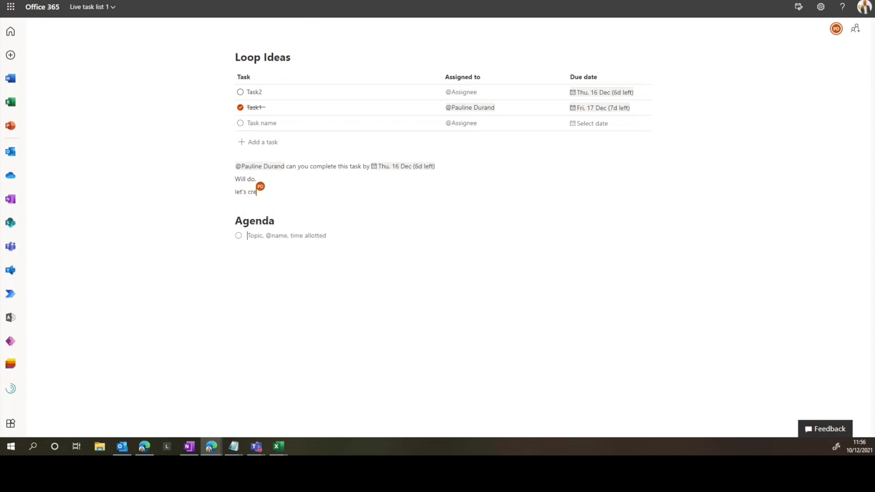
left_click(173, 1)
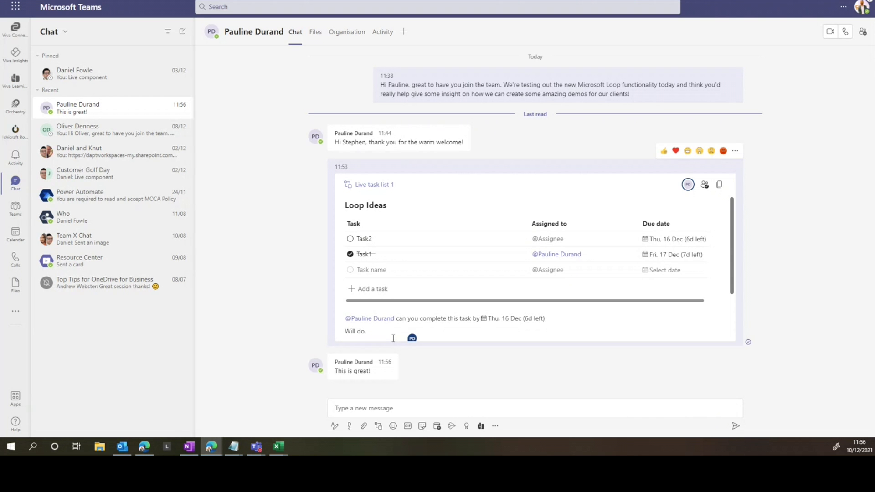
left_click(319, 1)
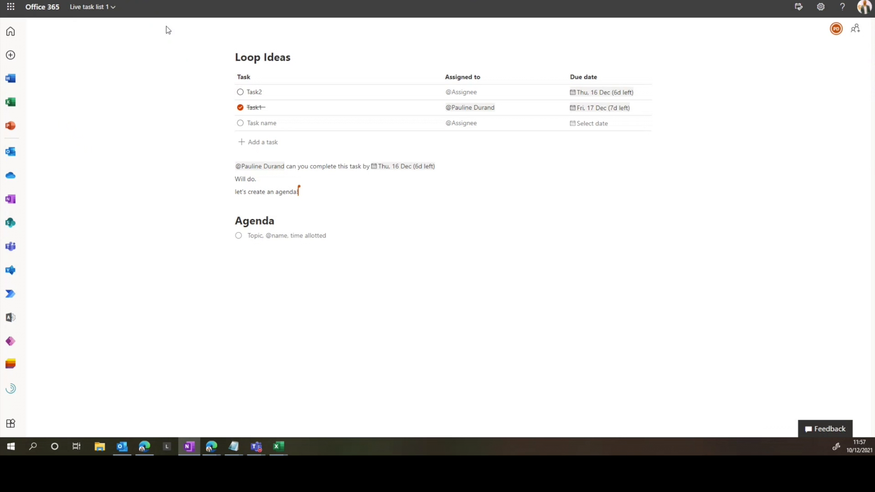
Open the Fluid Framework website in a new browser tab and view its Examples page
key("ctrl+t")
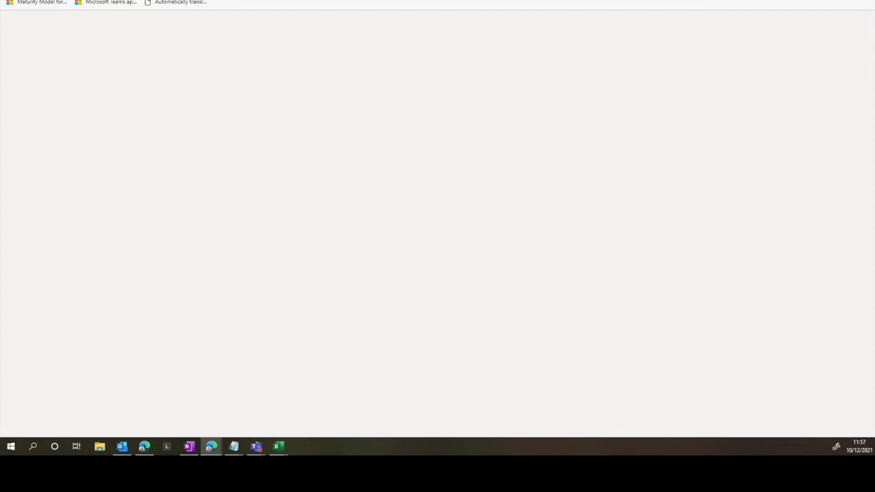
key("Return")
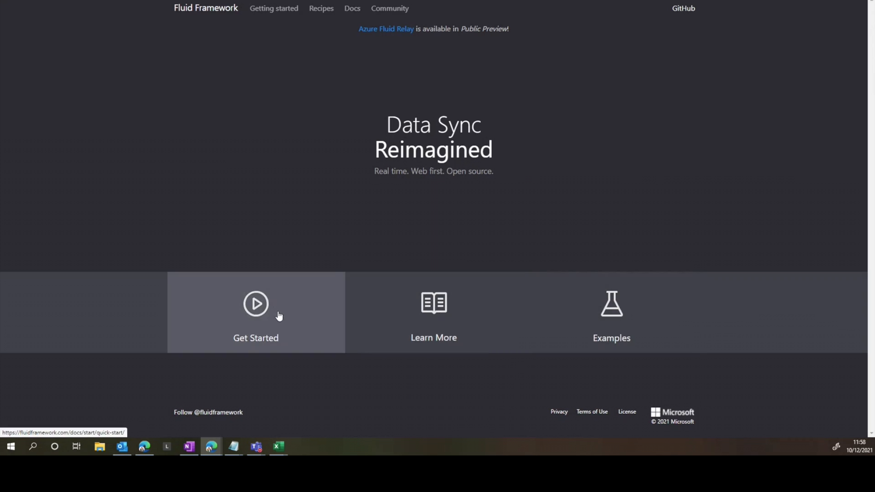
left_click(612, 311)
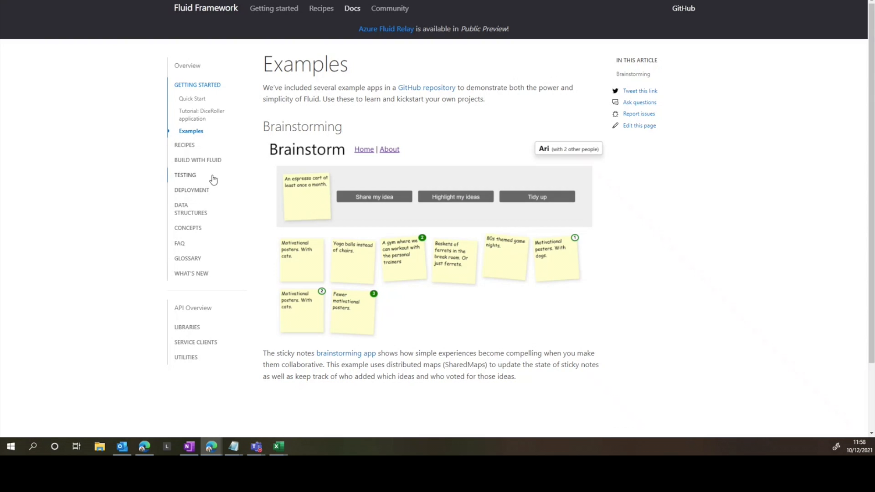